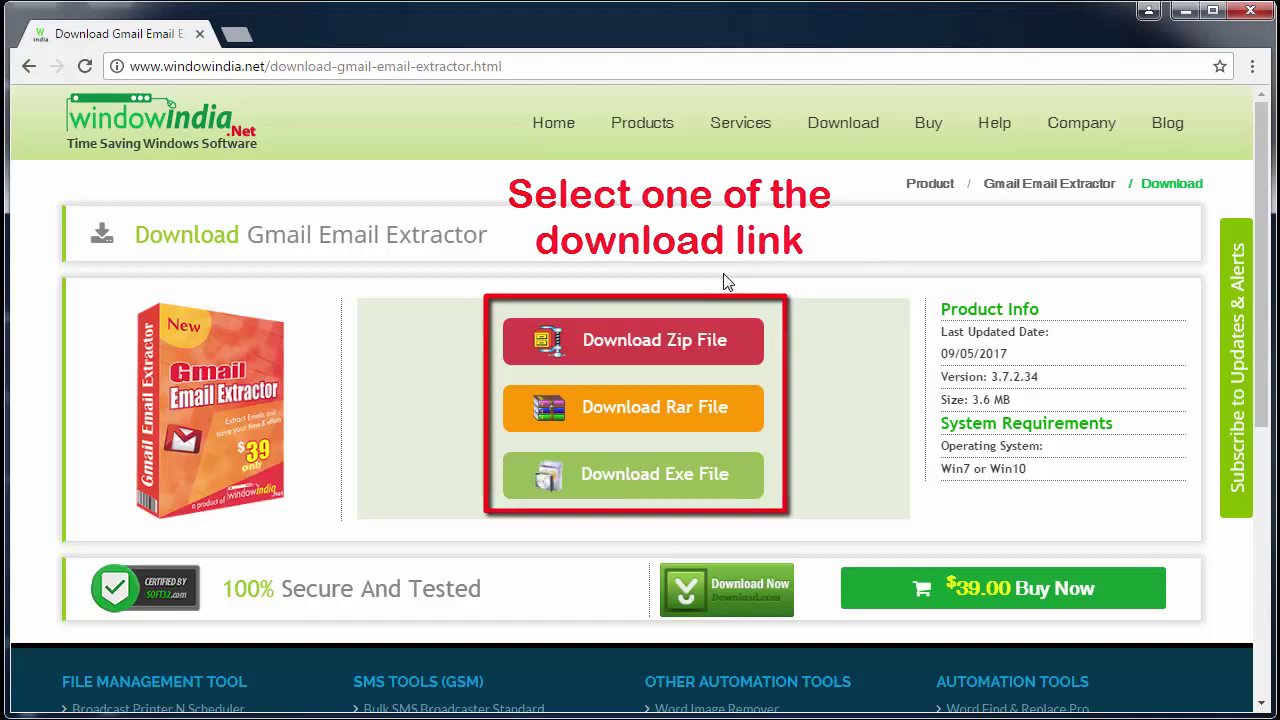
# Step: Download the Gmail Email Extractor as a zip file from the web page
pyautogui.click(672, 366)
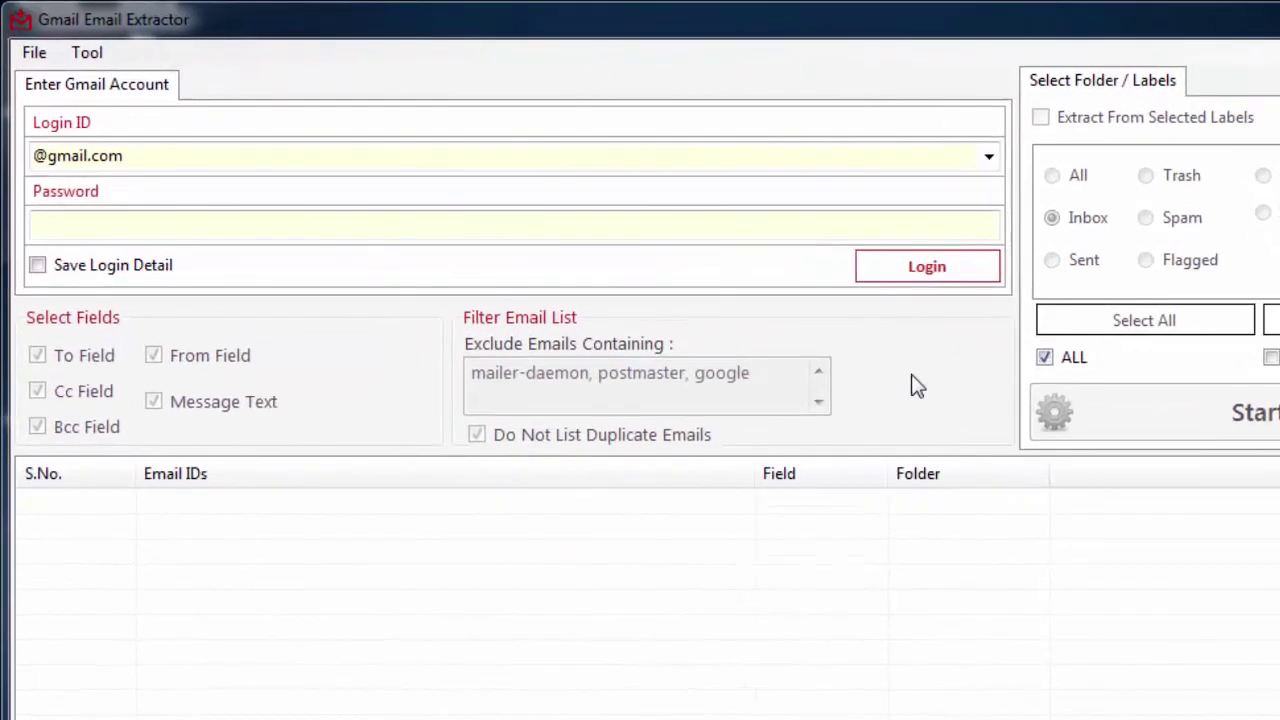
# Step: Enter the Gmail account address and password, and tick Save Login Detail
pyautogui.click(801, 156)
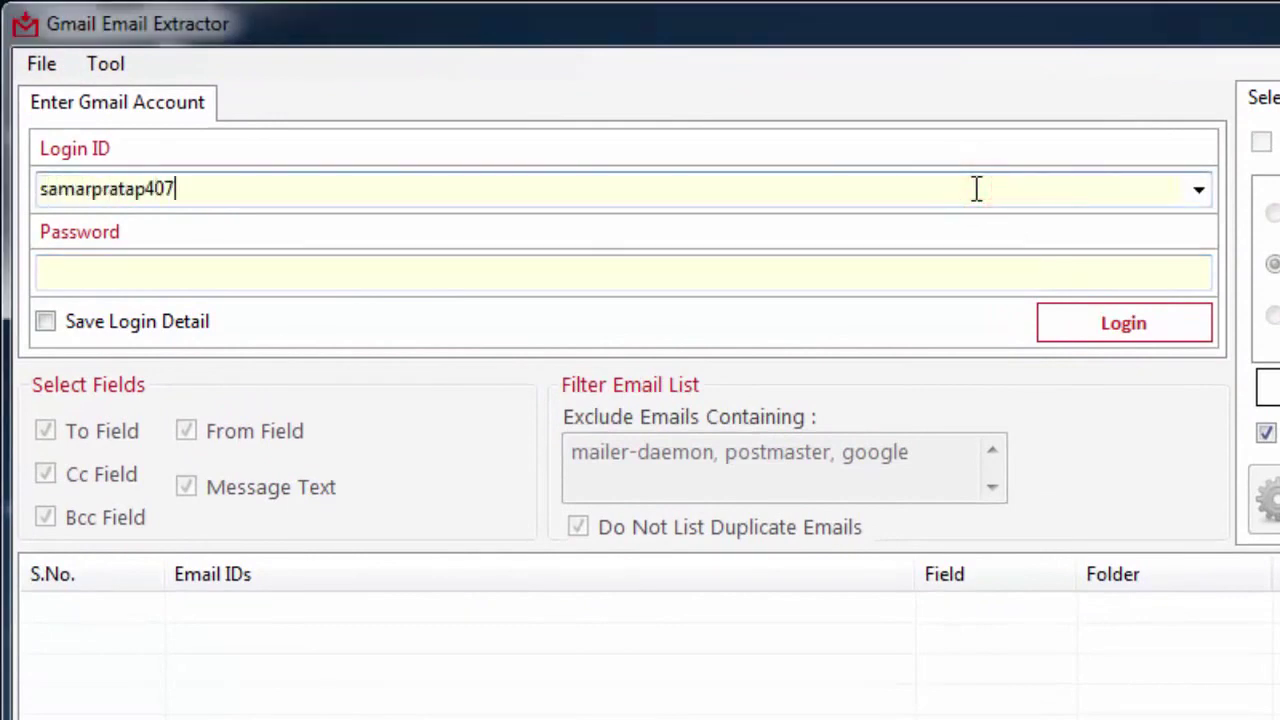
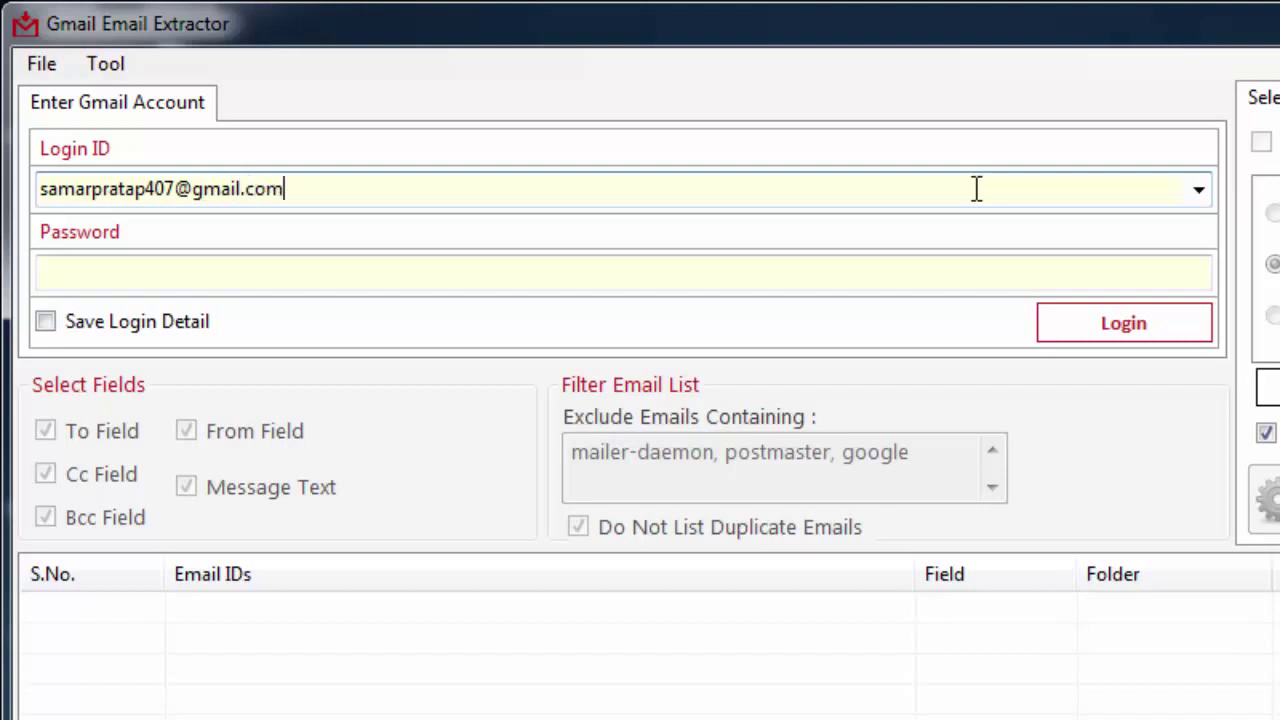
pyautogui.click(895, 283)
pyautogui.write('**')
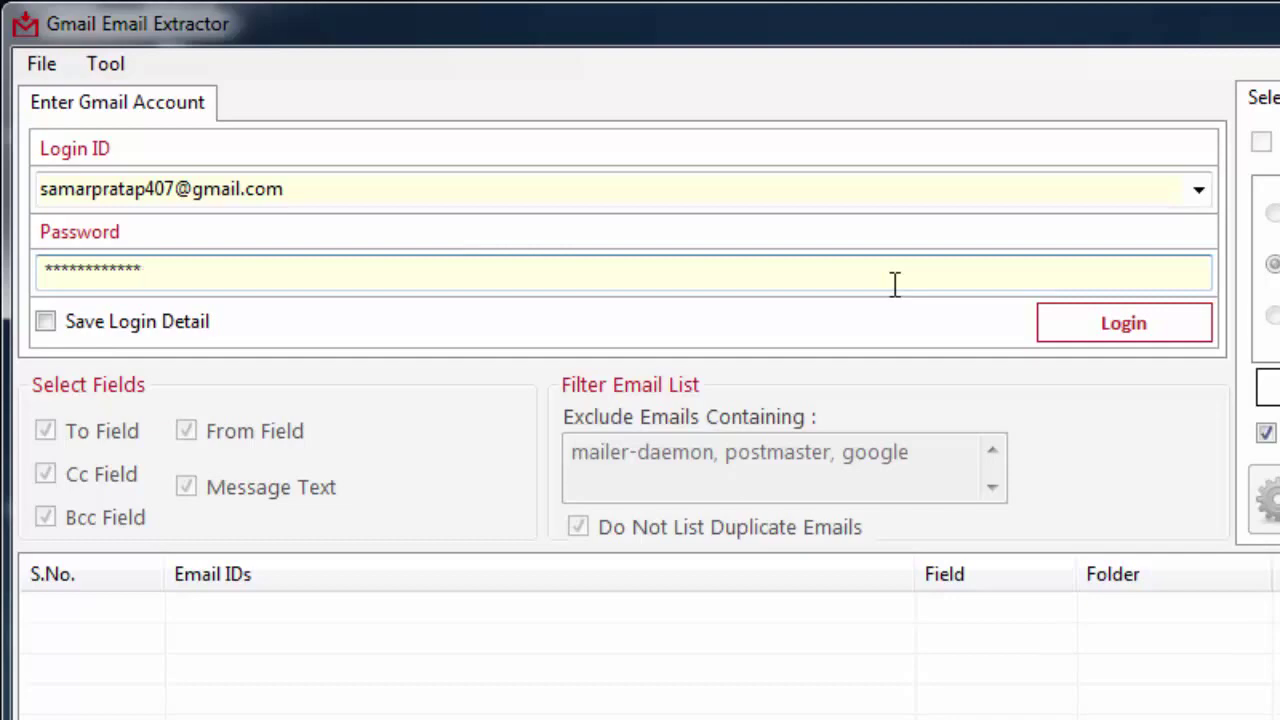
pyautogui.click(44, 322)
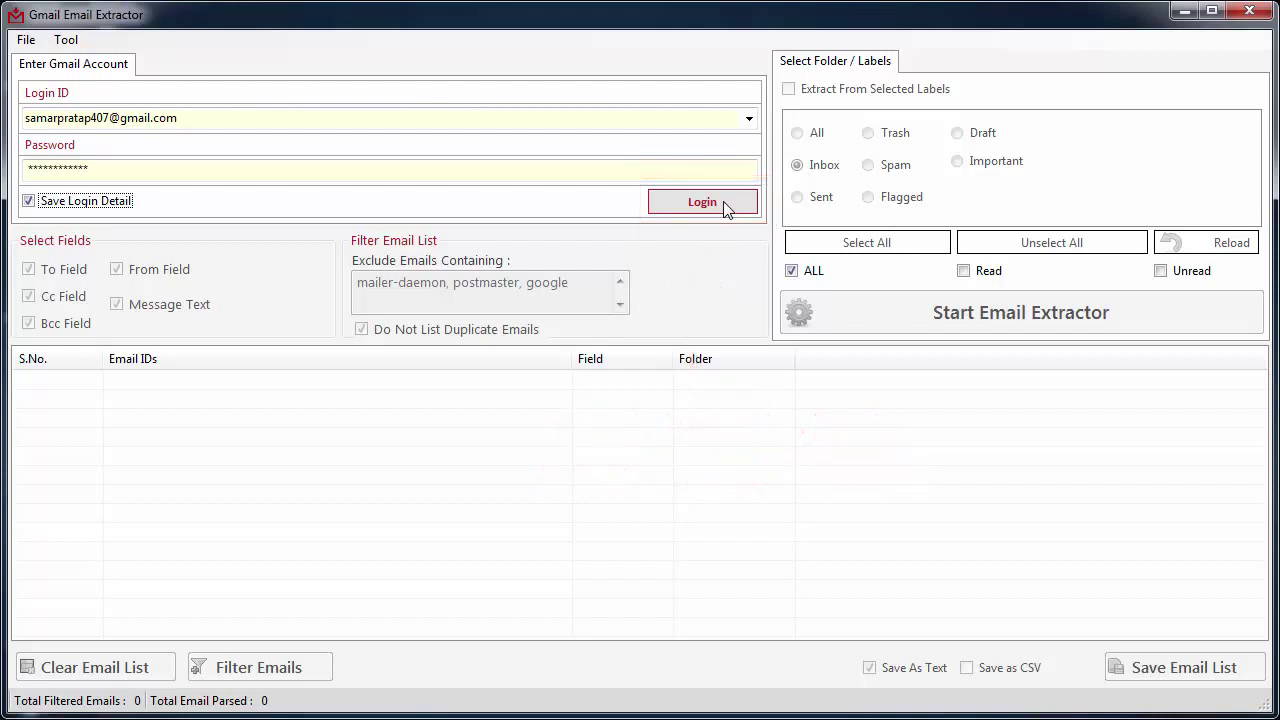
# Step: Sign in, then switch extraction from selected labels to the Inbox folder
pyautogui.click(724, 203)
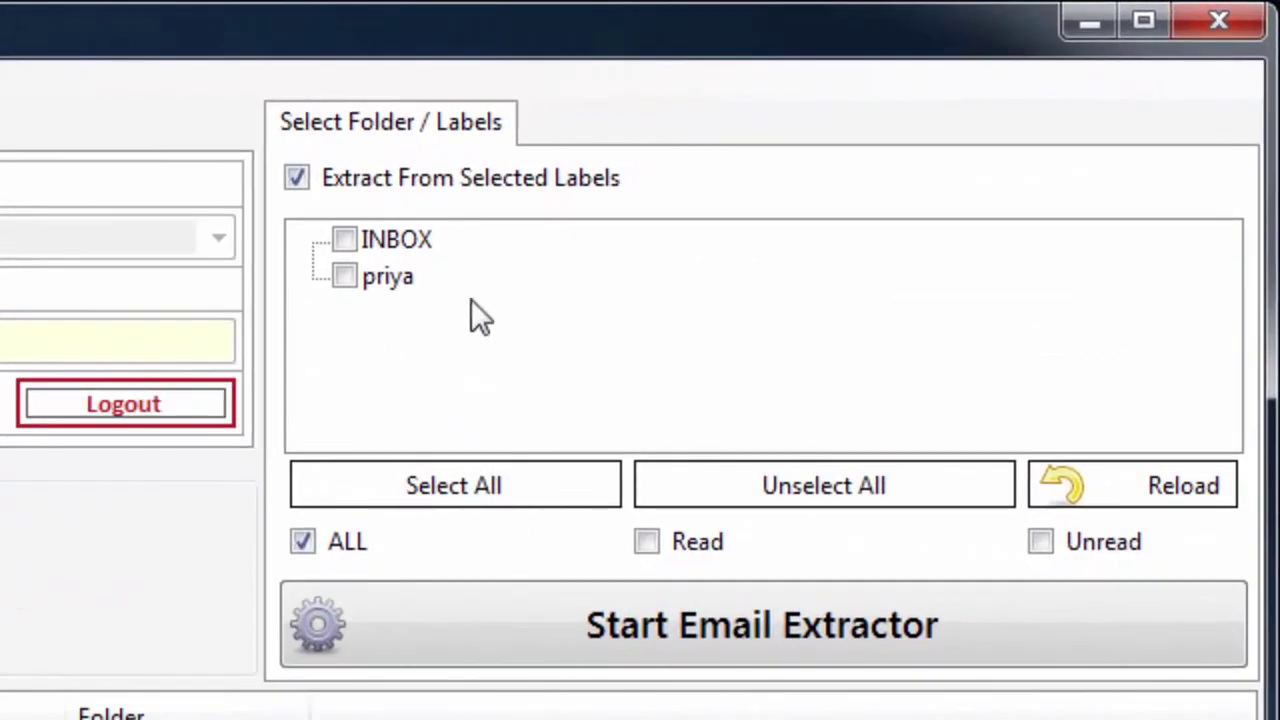
pyautogui.click(344, 240)
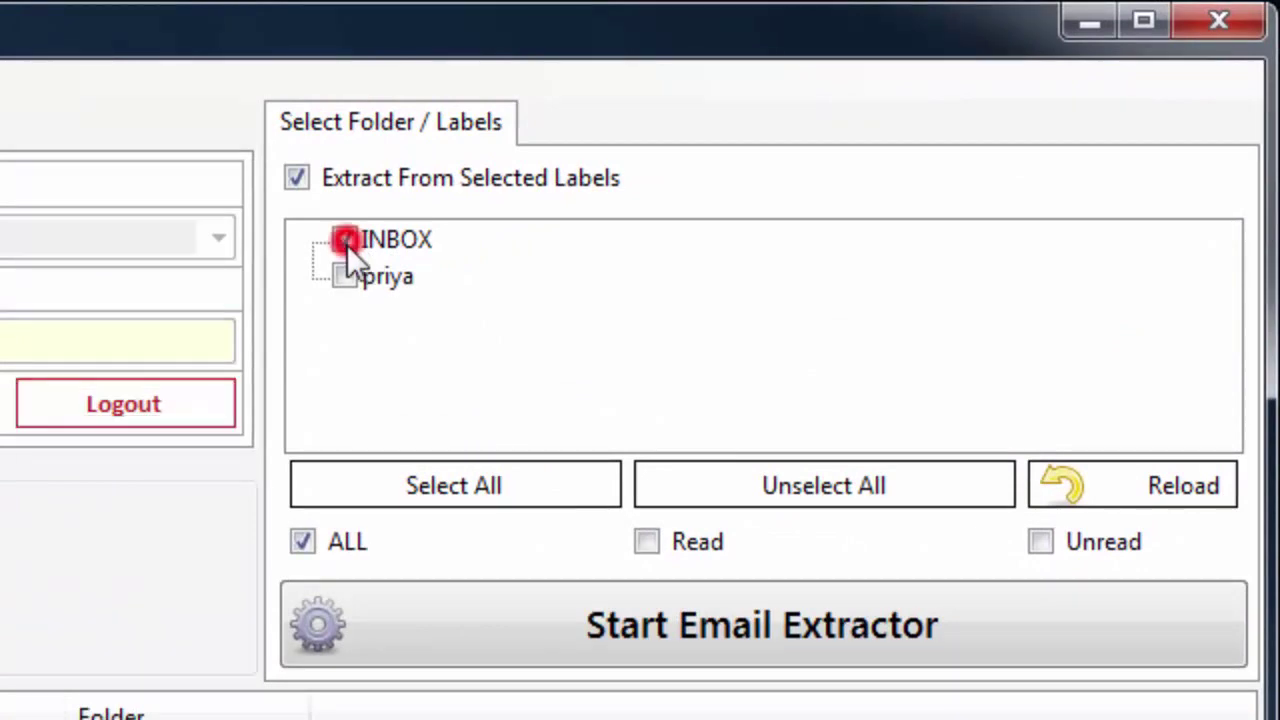
pyautogui.click(344, 275)
pyautogui.click(297, 177)
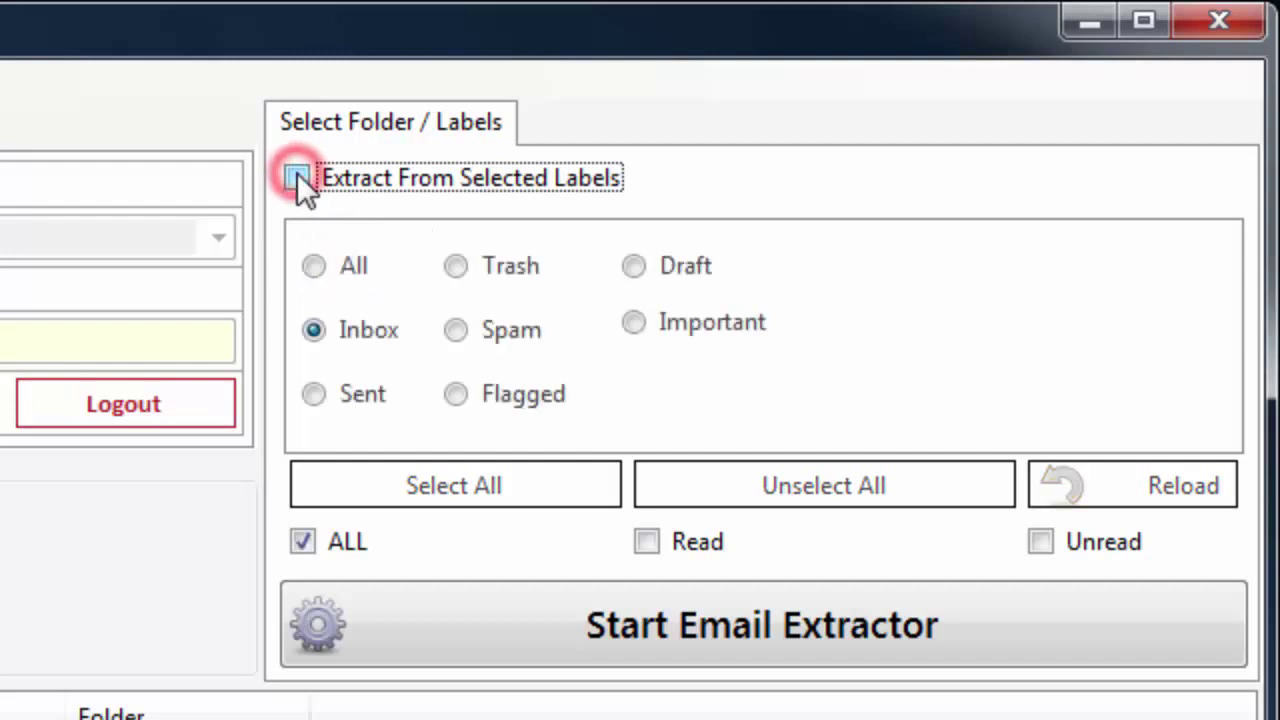
pyautogui.click(313, 266)
pyautogui.click(321, 331)
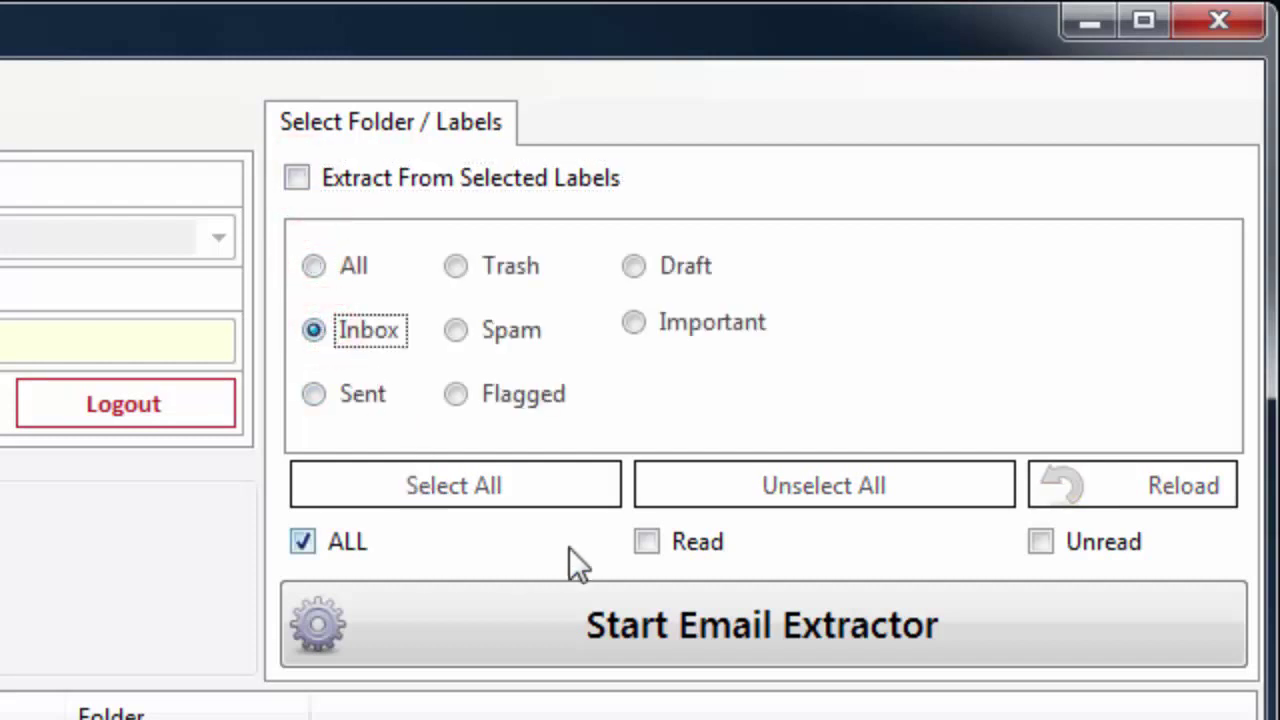
# Step: Set the message filter to ALL, covering both read and unread messages
pyautogui.click(305, 543)
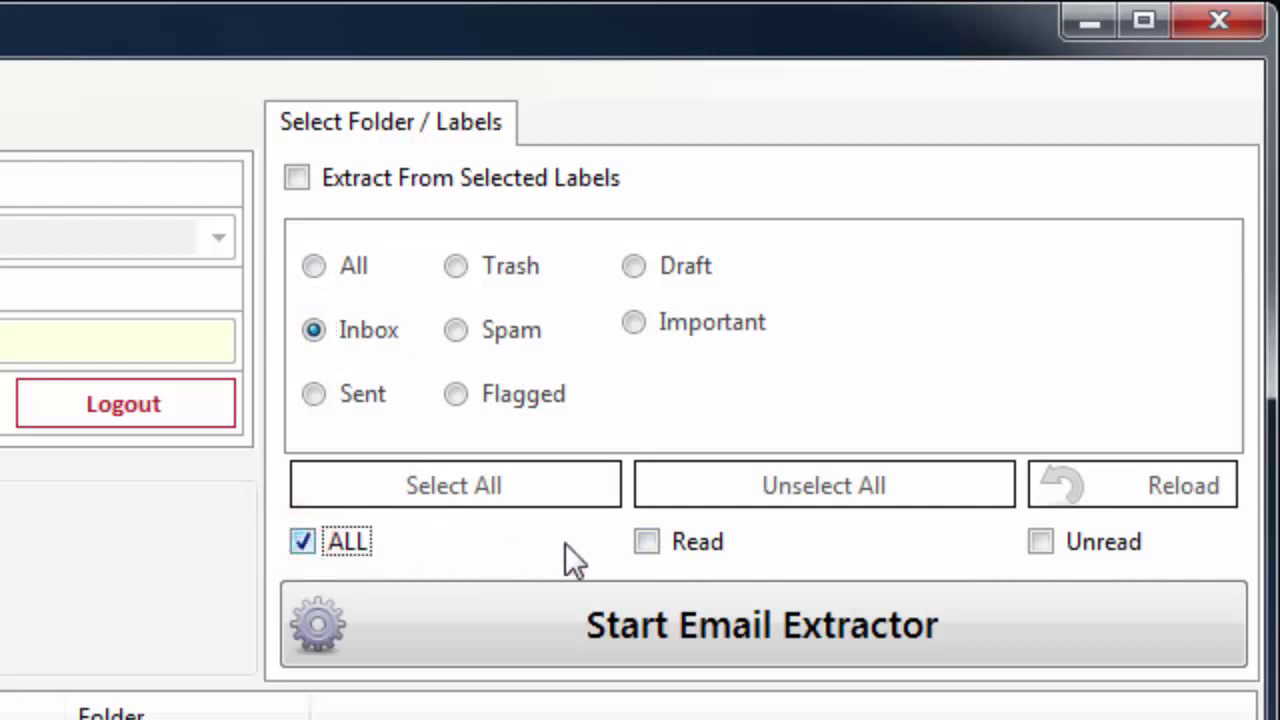
pyautogui.click(658, 545)
pyautogui.click(1029, 543)
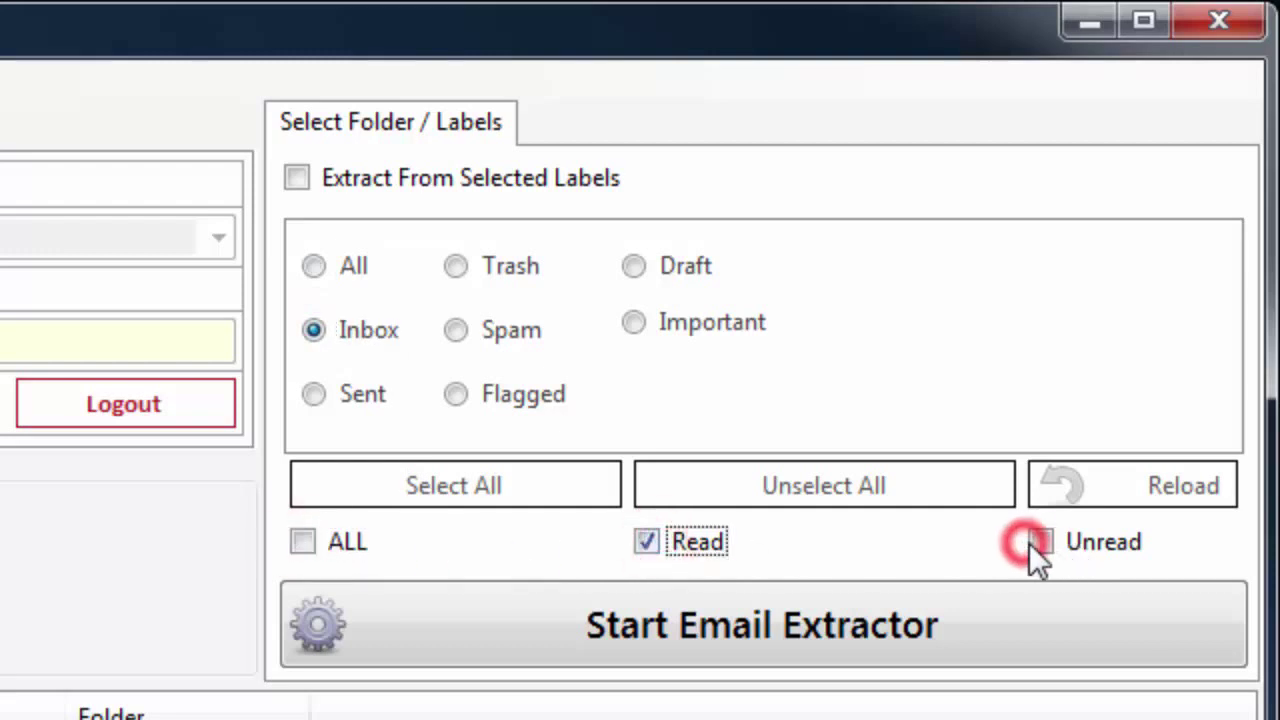
pyautogui.click(303, 543)
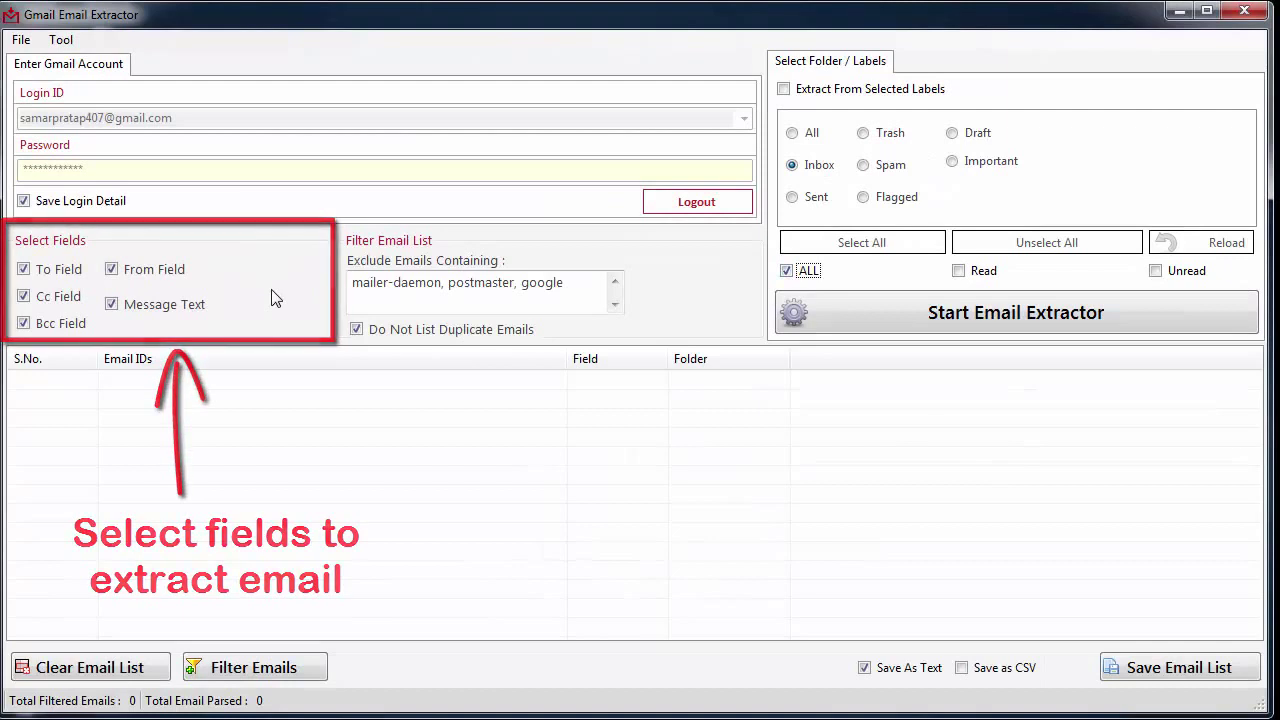
pyautogui.click(127, 274)
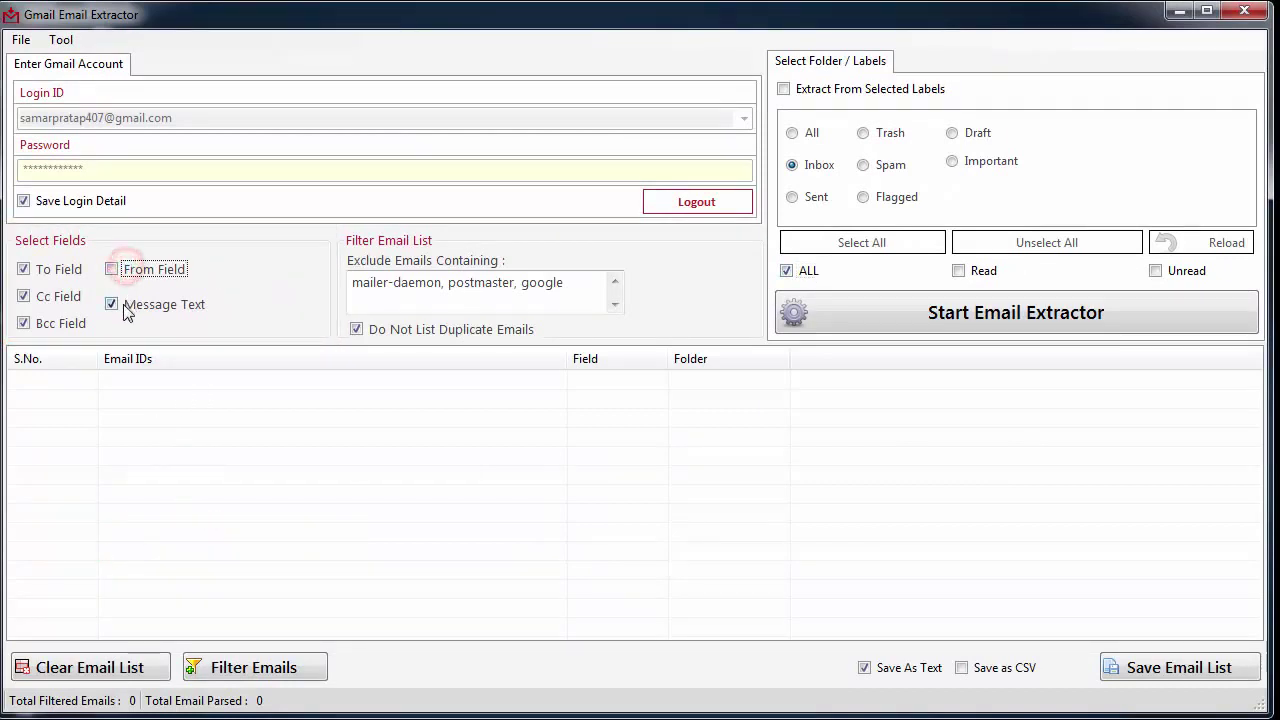
pyautogui.click(121, 304)
pyautogui.click(127, 273)
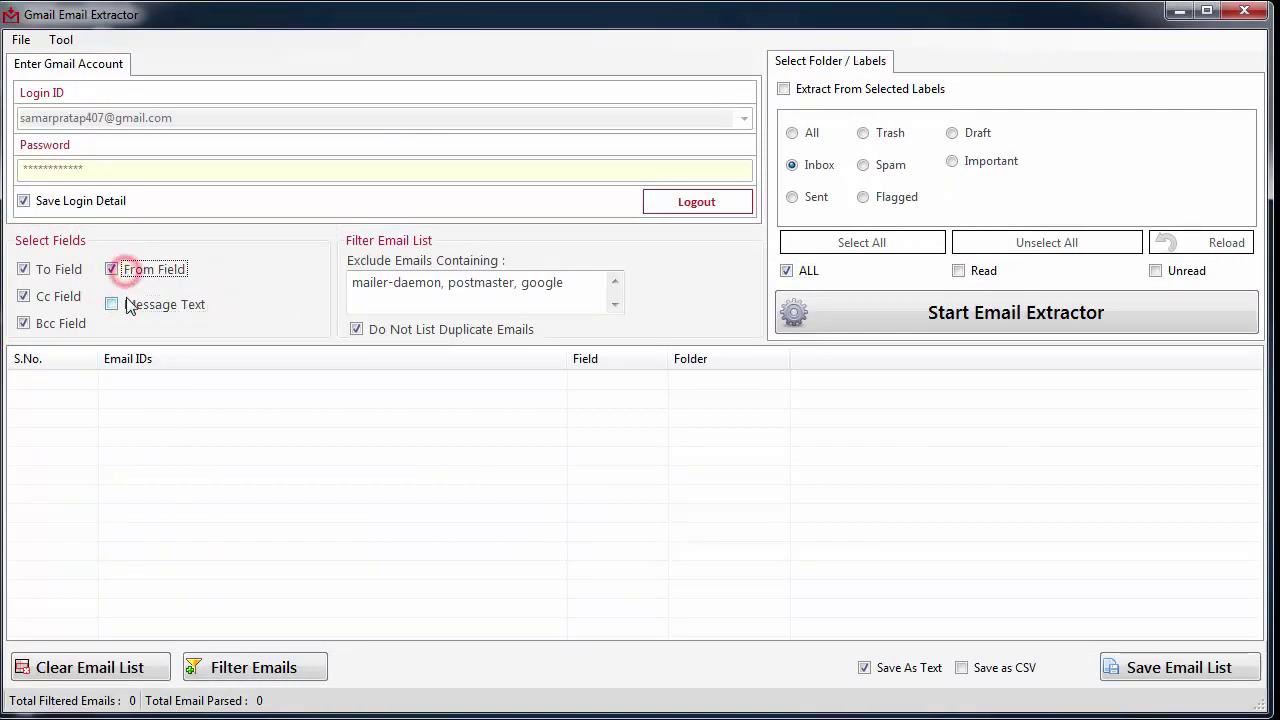
pyautogui.click(127, 305)
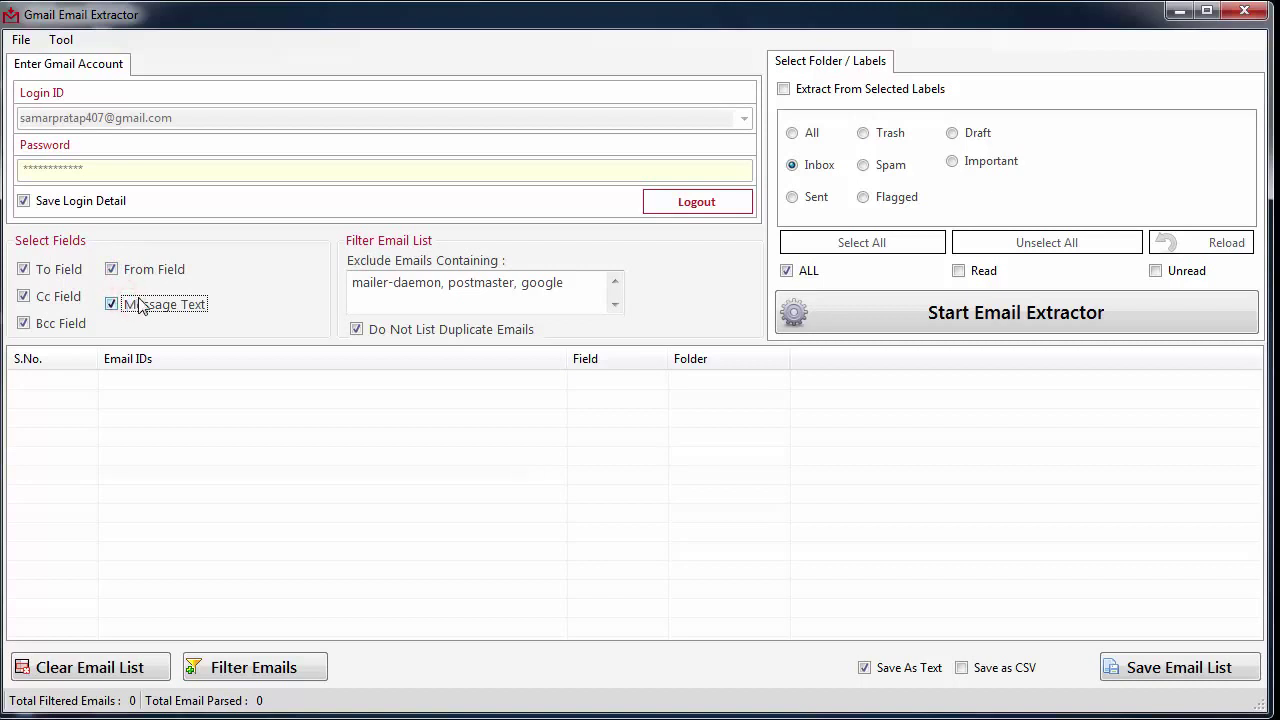
pyautogui.click(358, 330)
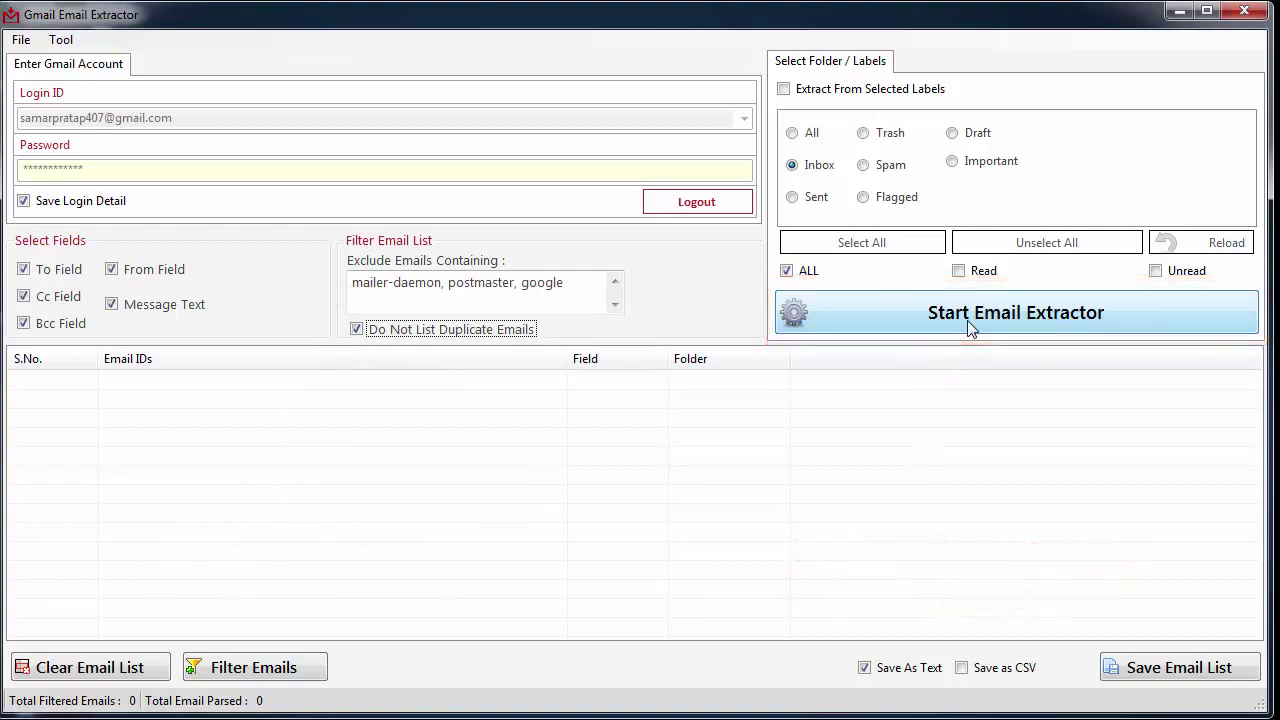
# Step: Run the Inbox extraction, acknowledge completion, and review the 174 emails found from 1578 parsed
pyautogui.click(967, 320)
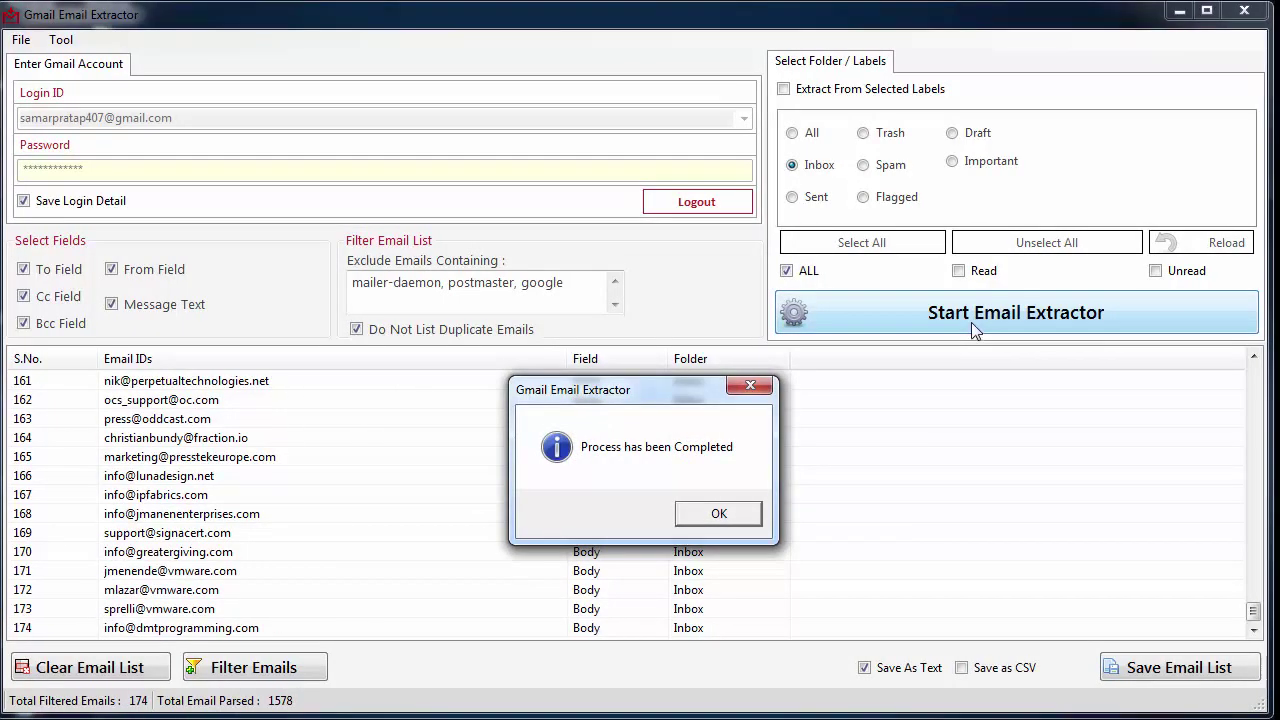
pyautogui.click(752, 514)
pyautogui.scroll(11, 755, 510)
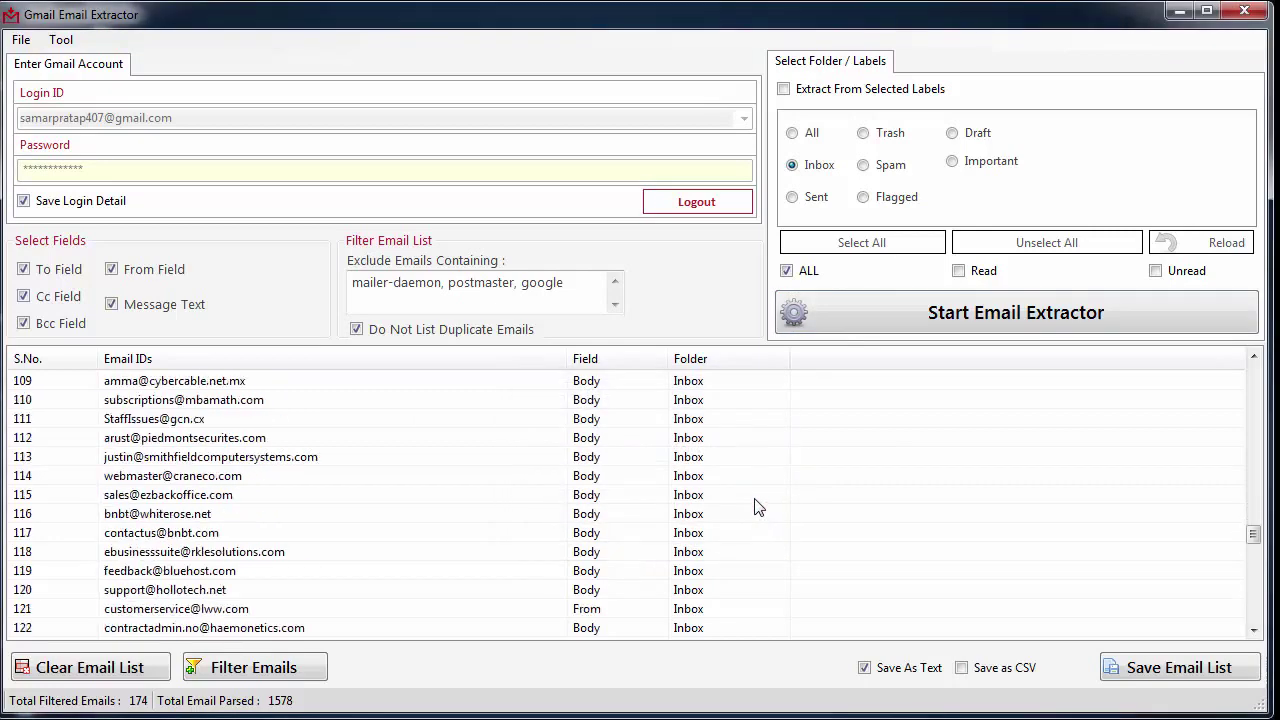
pyautogui.scroll(-5, 757, 507)
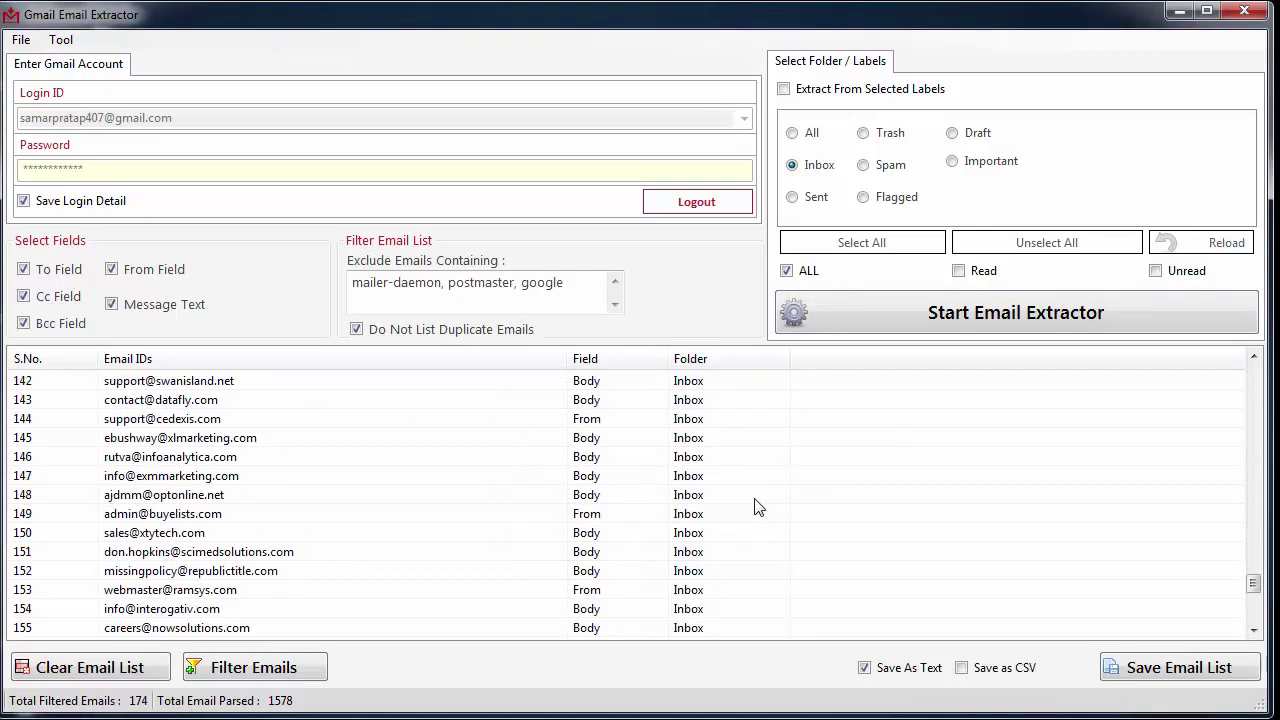
pyautogui.click(262, 668)
pyautogui.click(464, 298)
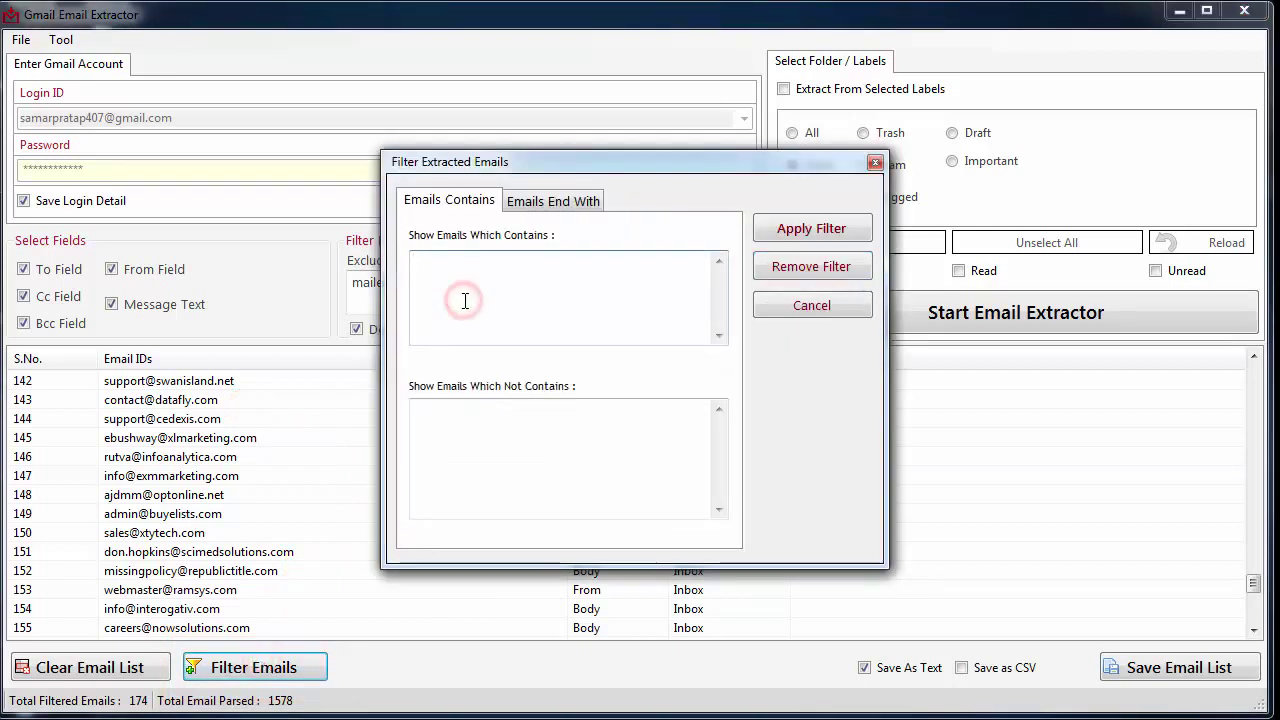
pyautogui.write('support')
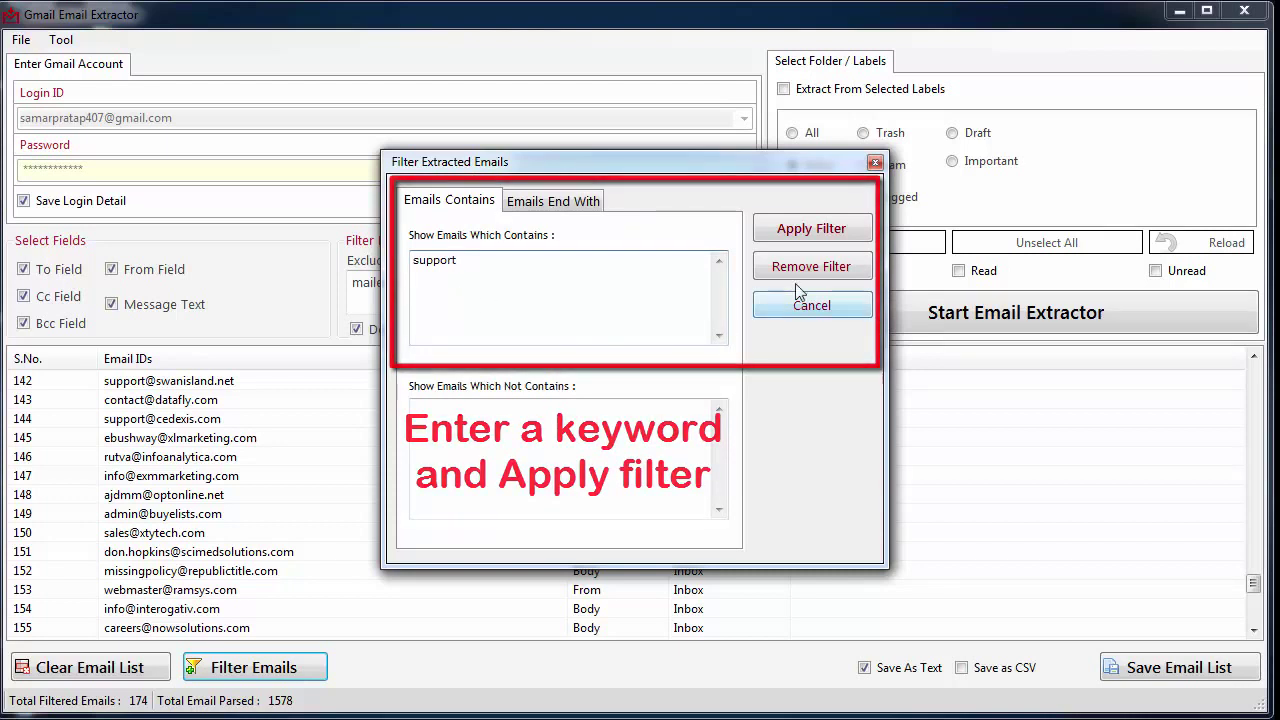
pyautogui.click(822, 230)
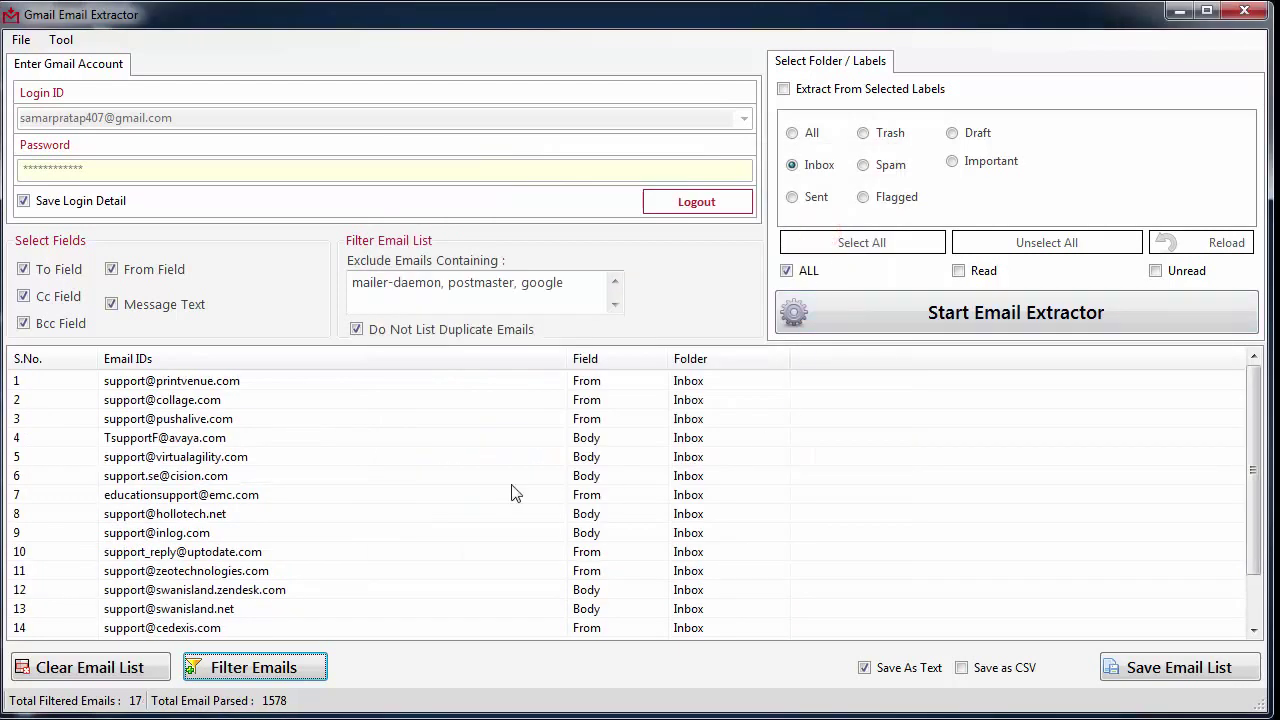
pyautogui.click(494, 490)
pyautogui.scroll(-1, 494, 490)
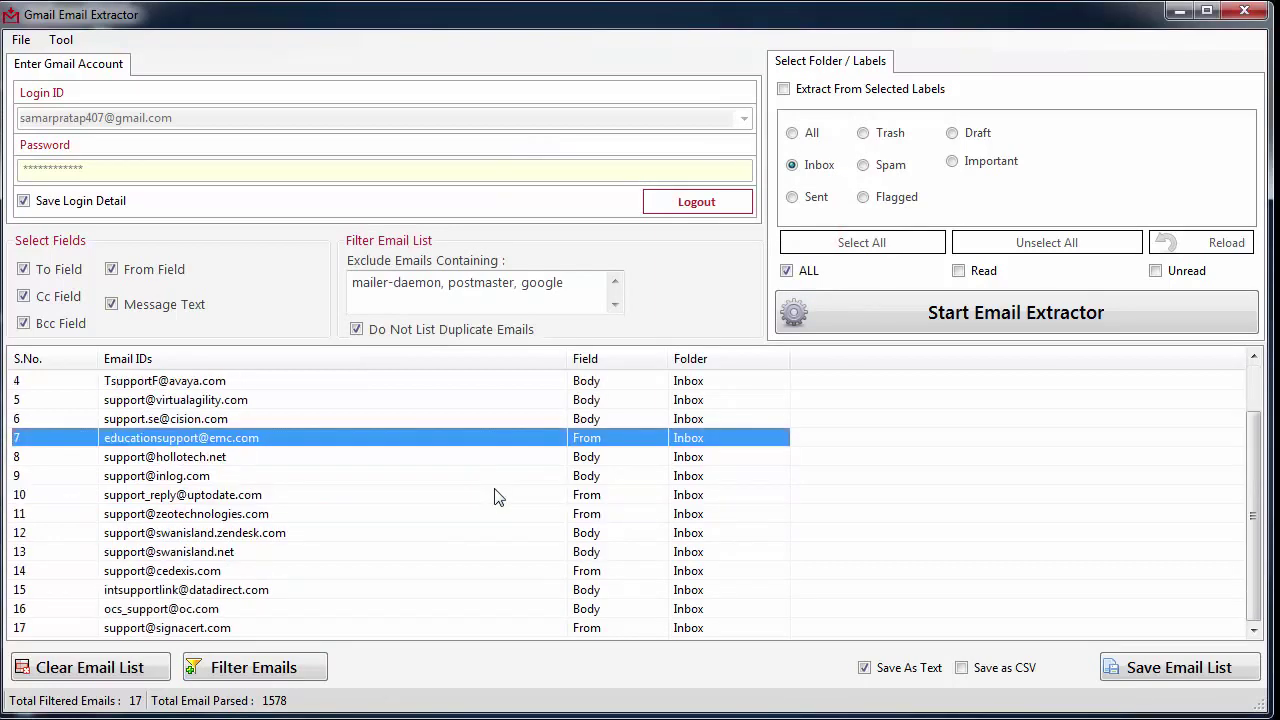
pyautogui.scroll(1, 497, 497)
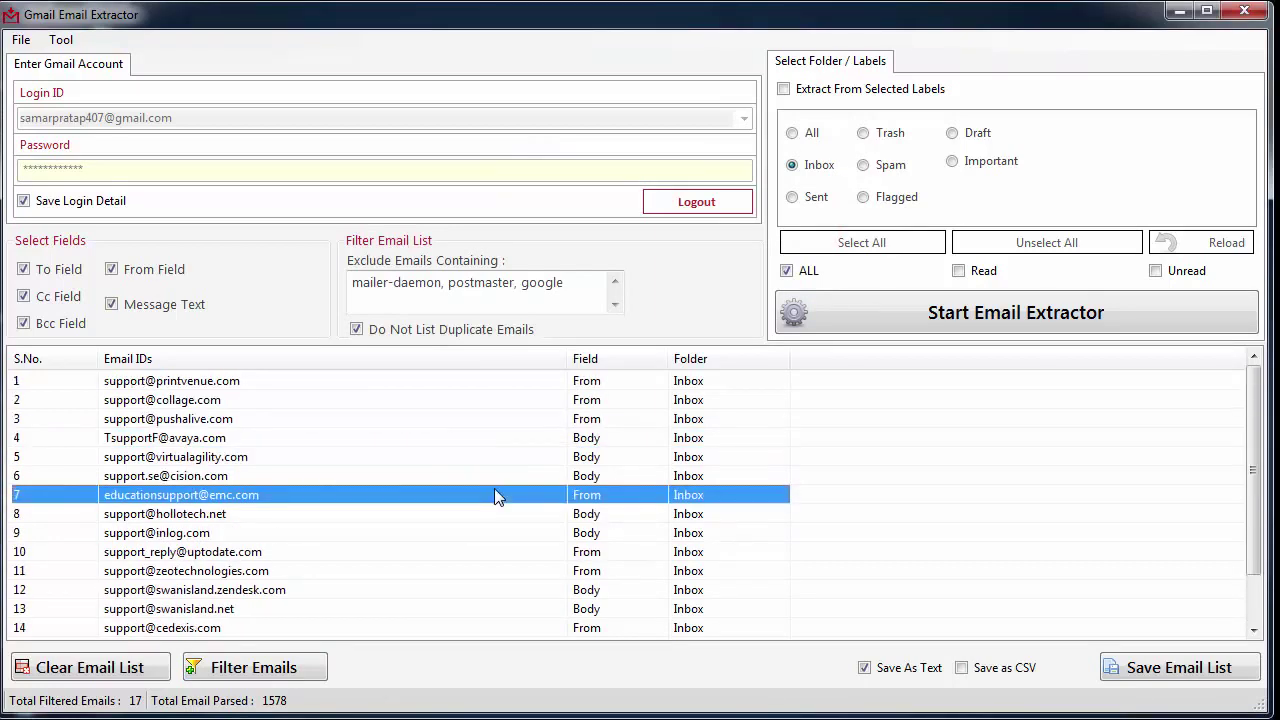
pyautogui.click(289, 667)
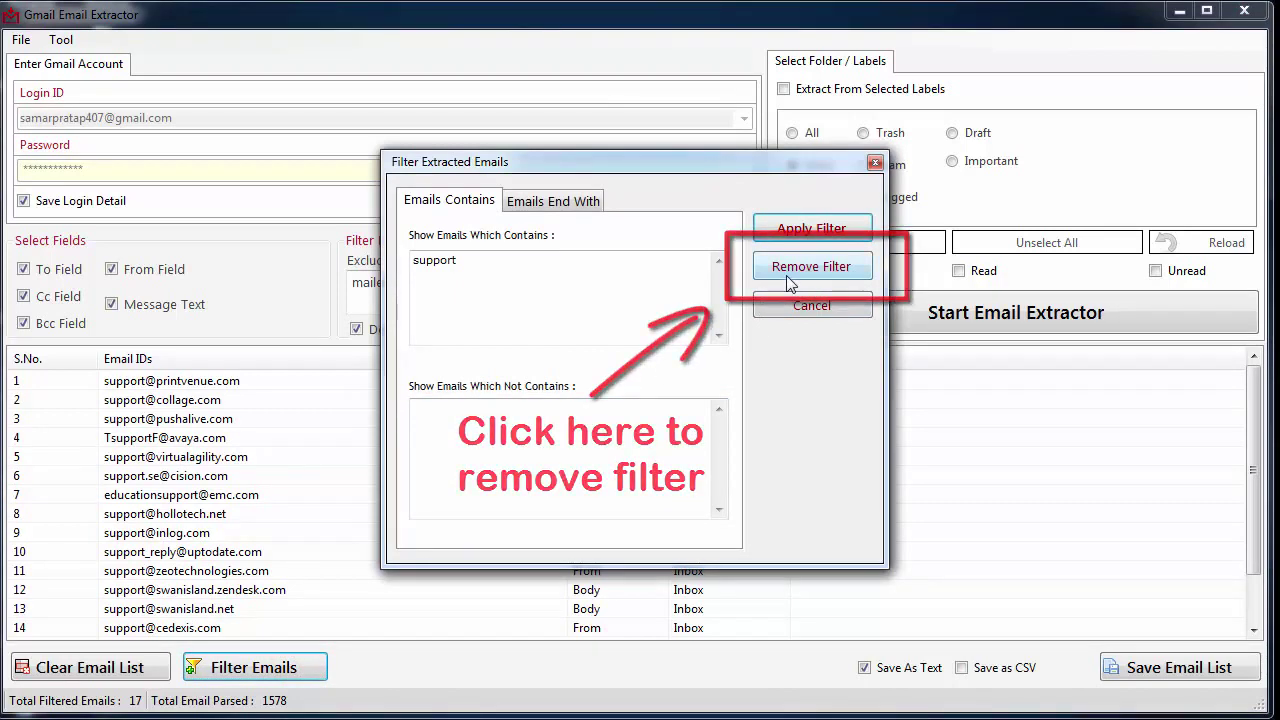
pyautogui.click(788, 284)
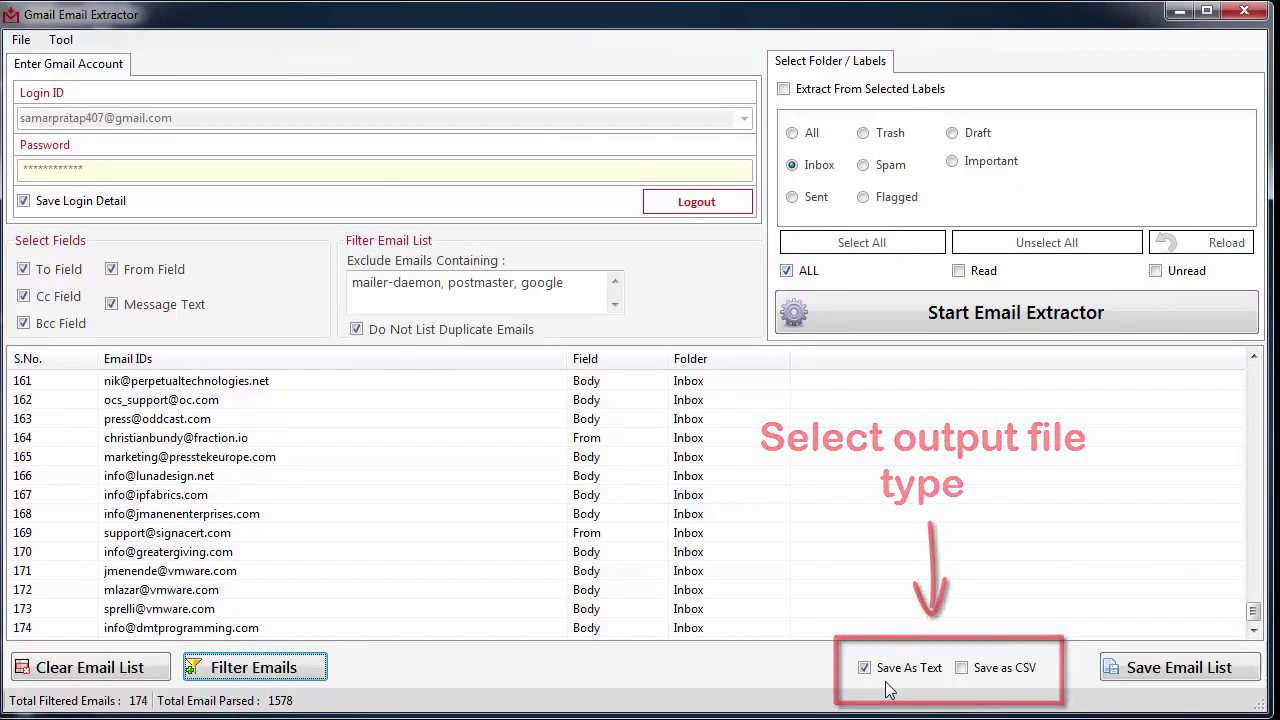
# Step: Save the email list as text file 'email' in the output1 folder
pyautogui.click(975, 668)
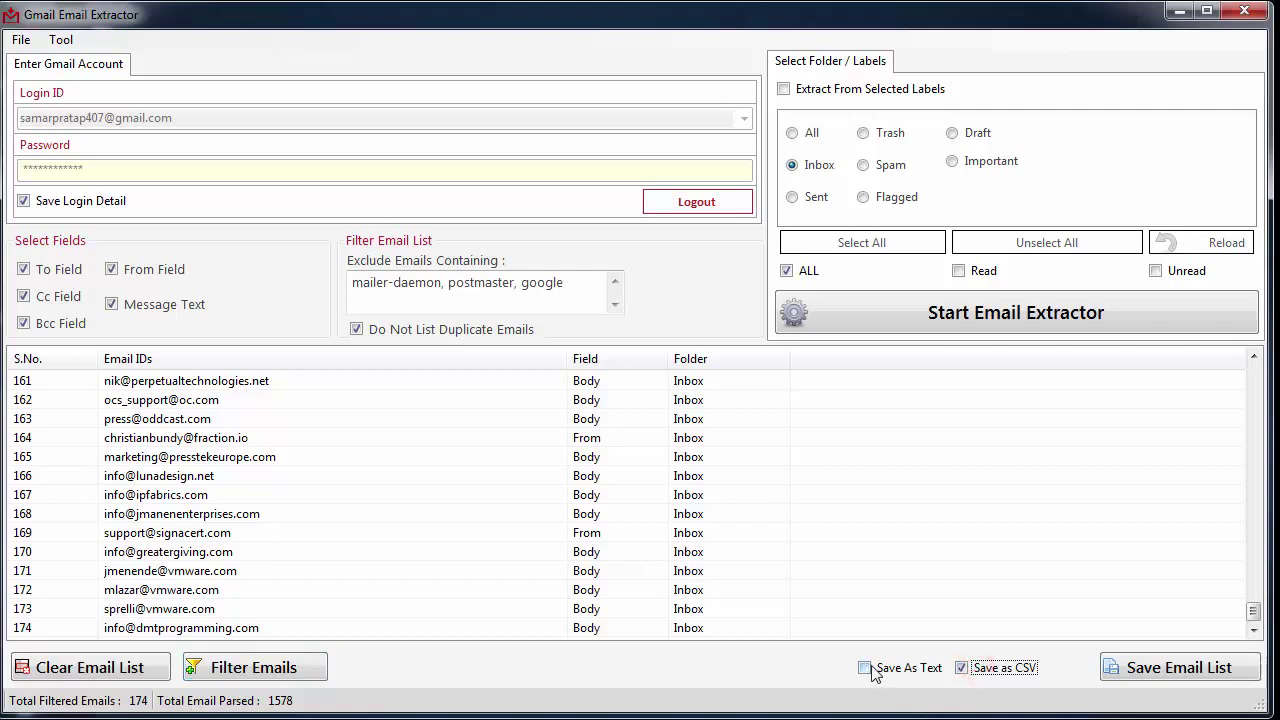
pyautogui.click(866, 668)
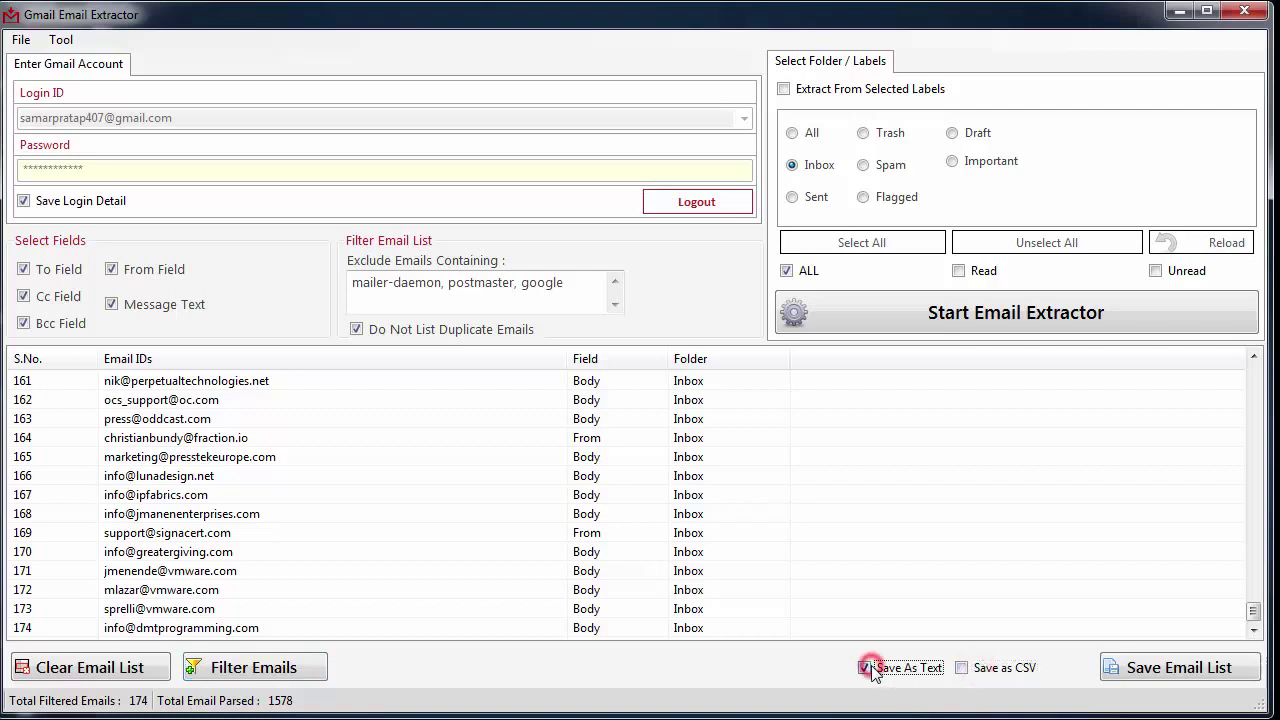
pyautogui.click(1157, 672)
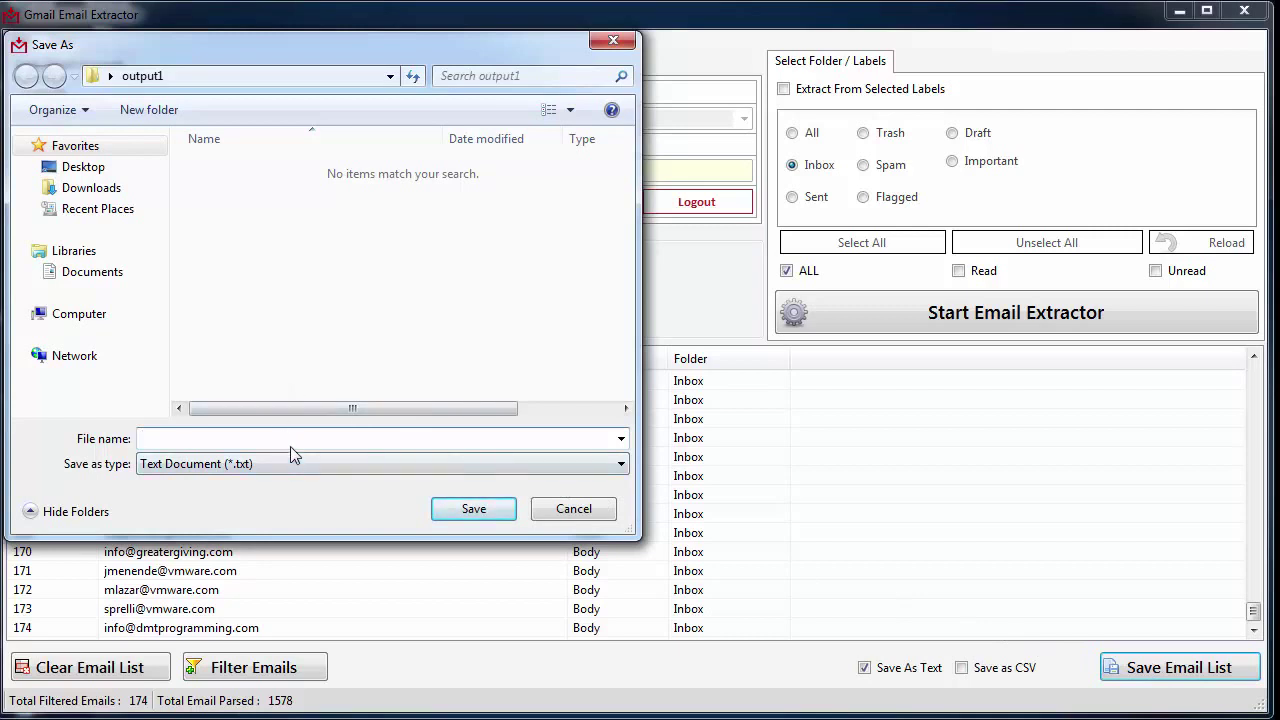
pyautogui.write('email')
pyautogui.click(476, 511)
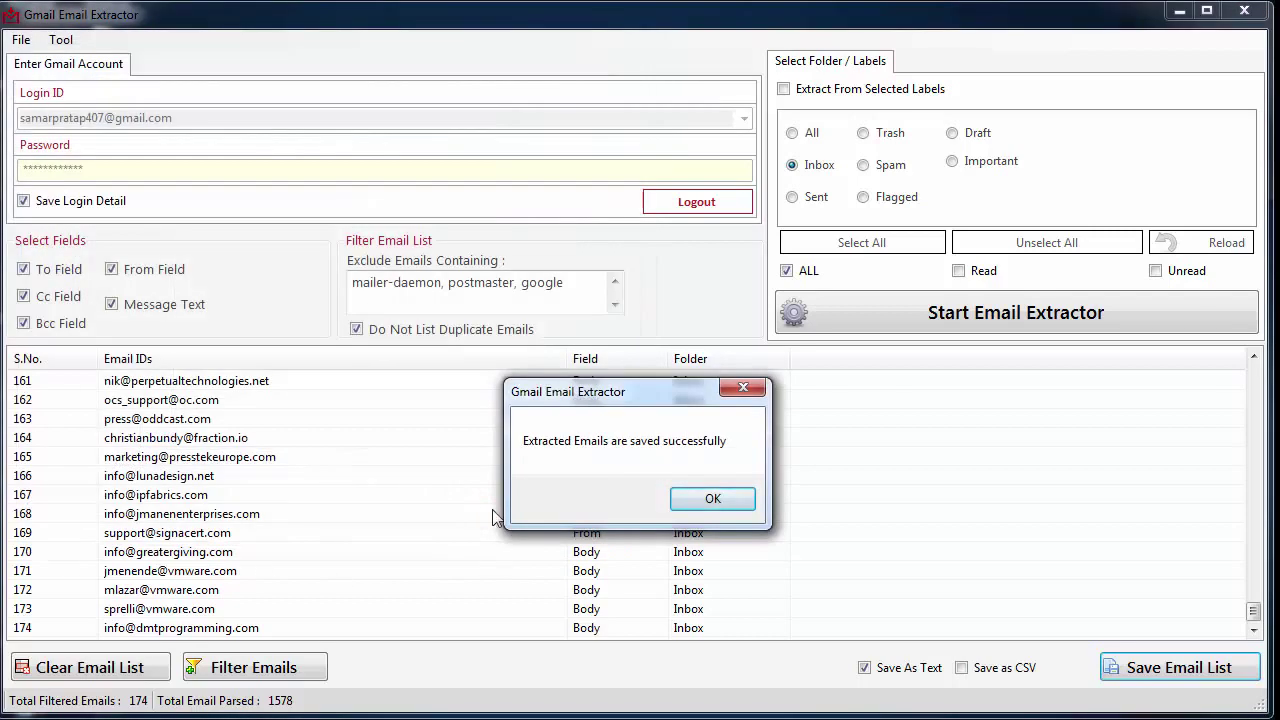
pyautogui.click(689, 500)
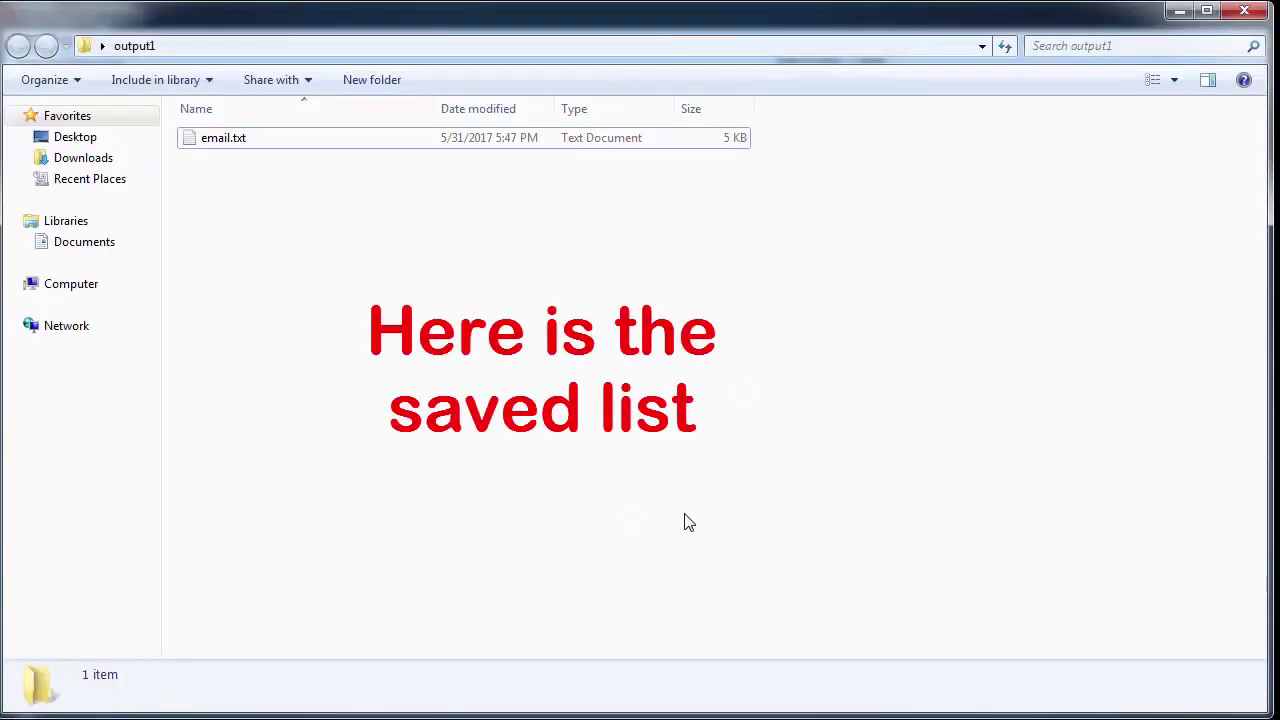
# Step: Open email.txt in Notepad and scroll through the extracted addresses
pyautogui.doubleClick(252, 143)
pyautogui.scroll(-4, 493, 305)
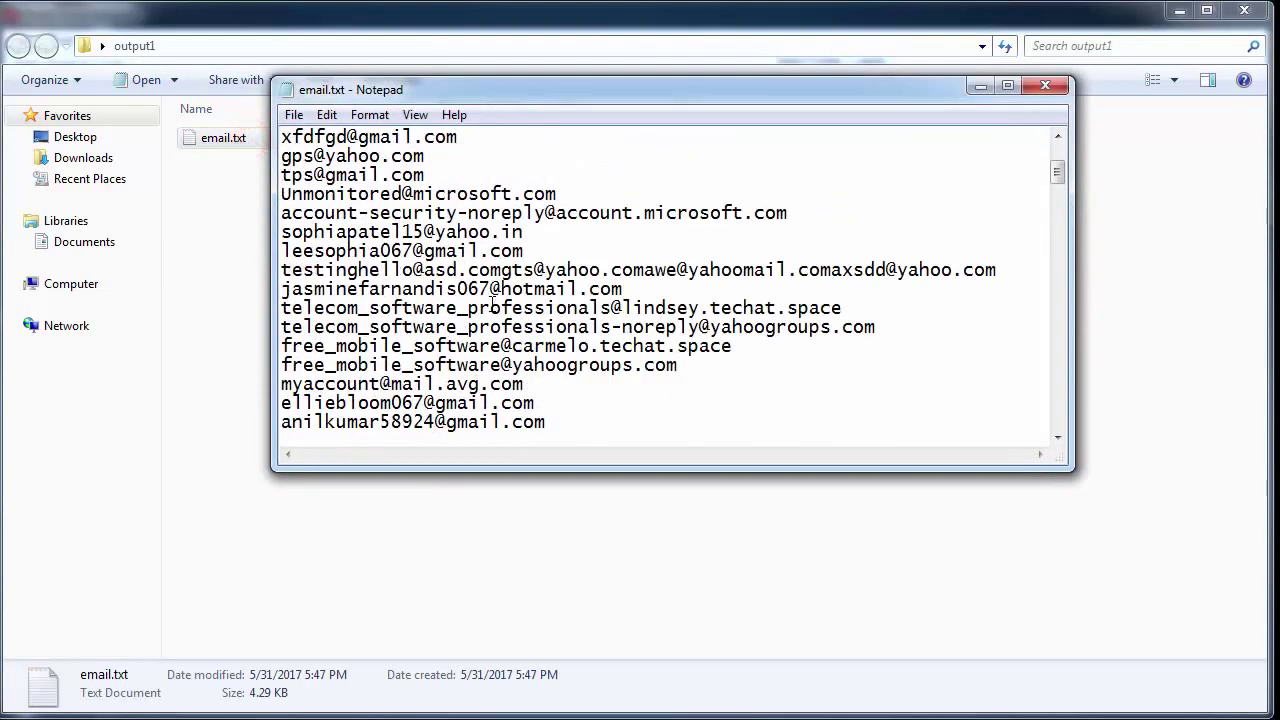
pyautogui.scroll(-10, 493, 305)
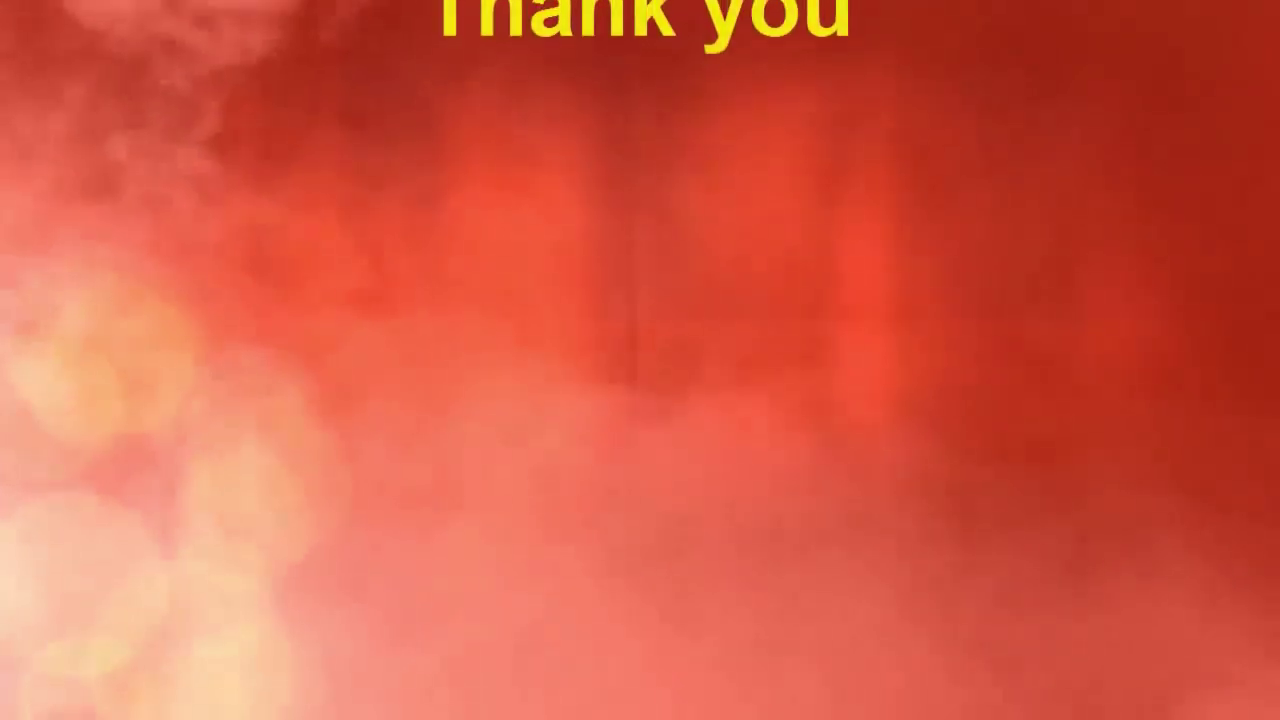